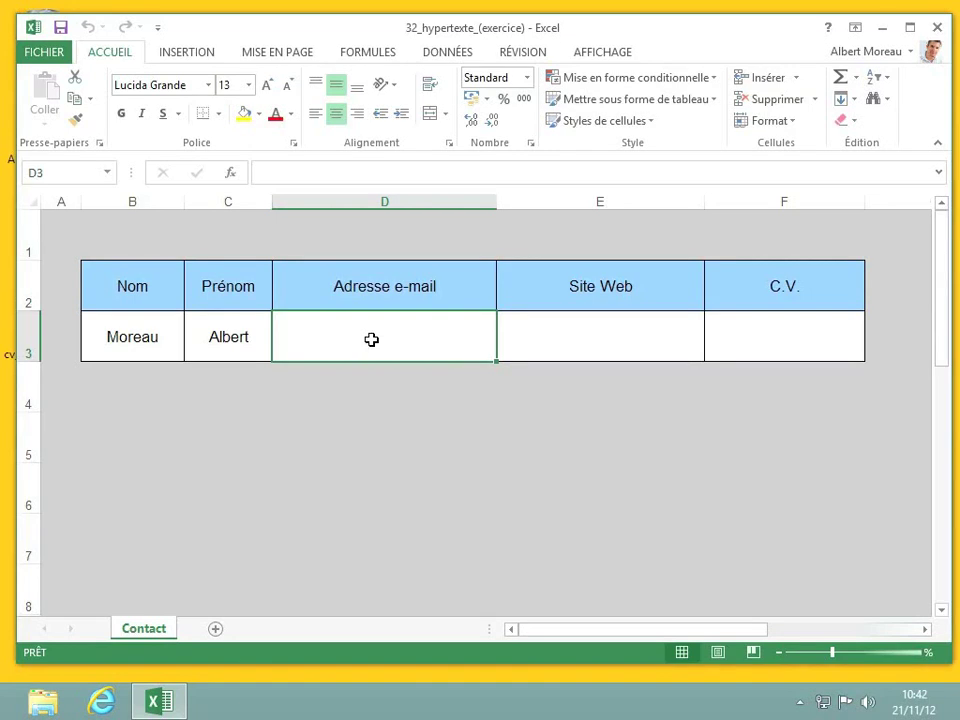
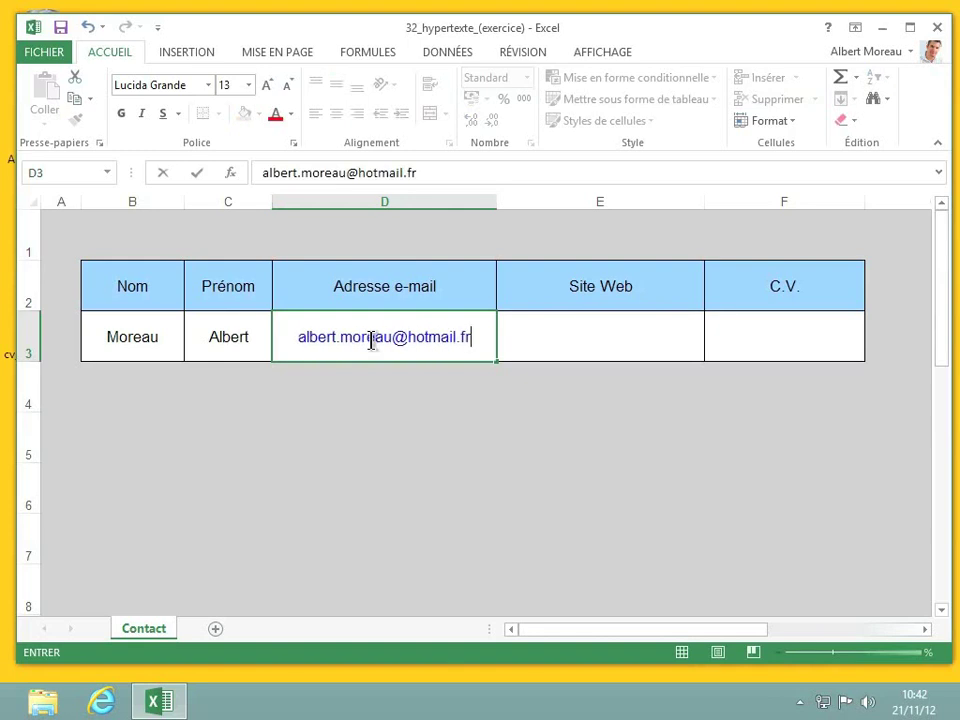
left_click(542, 342)
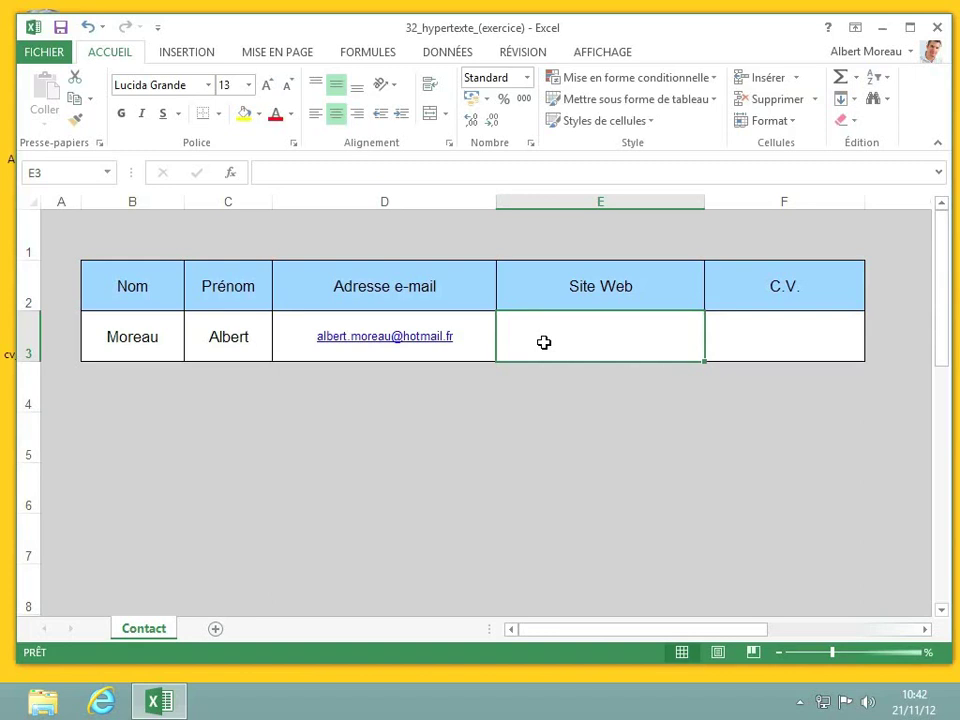
type("www")
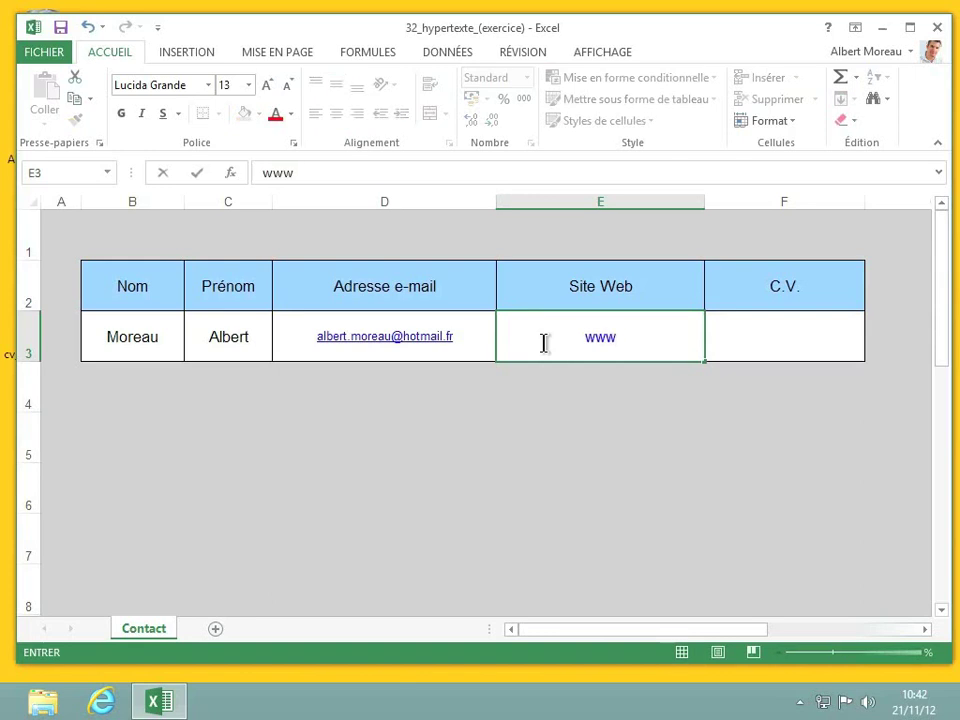
type(".futura")
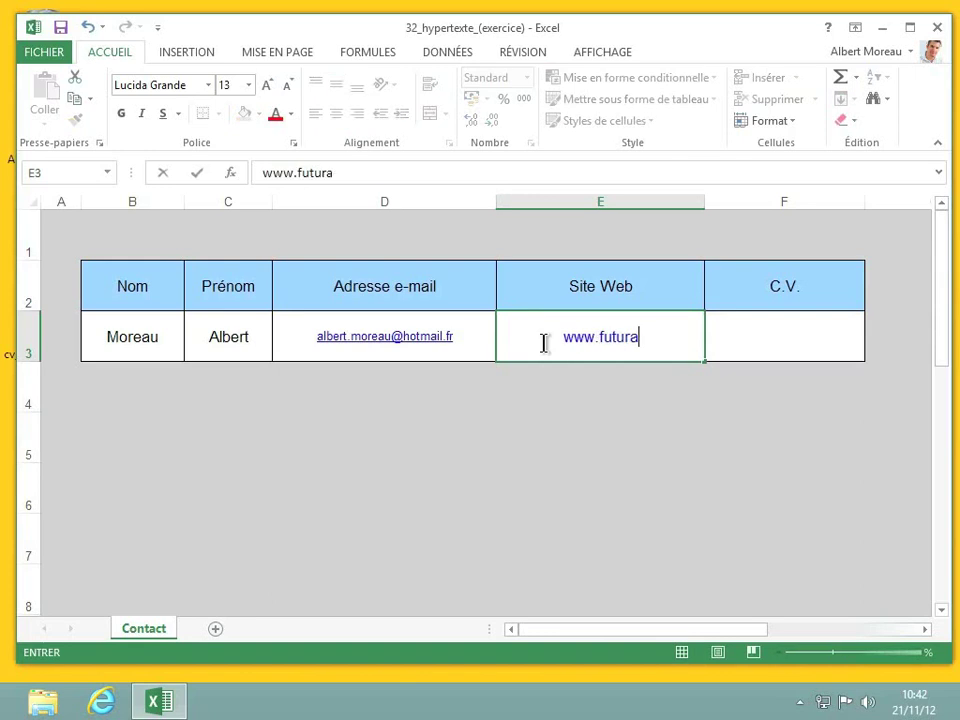
type("science")
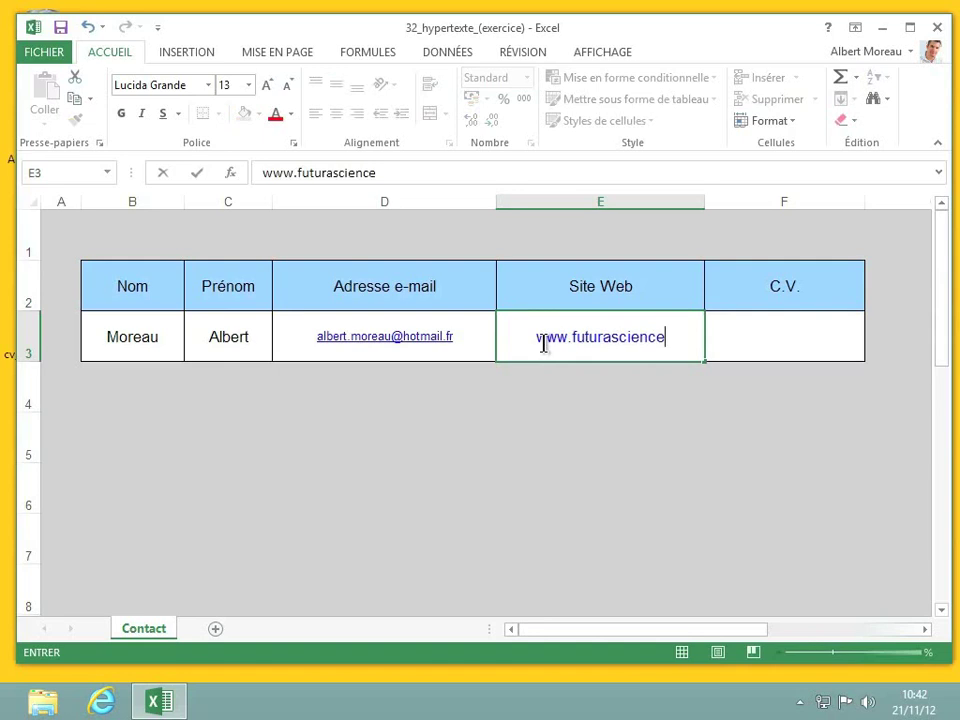
type(".fr")
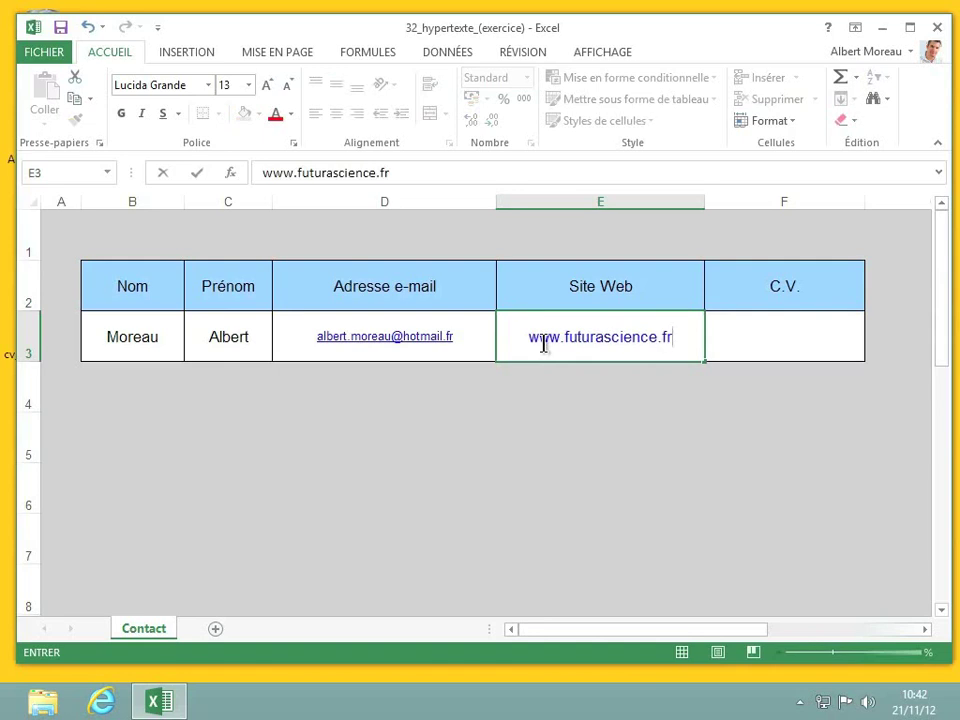
left_click(605, 336)
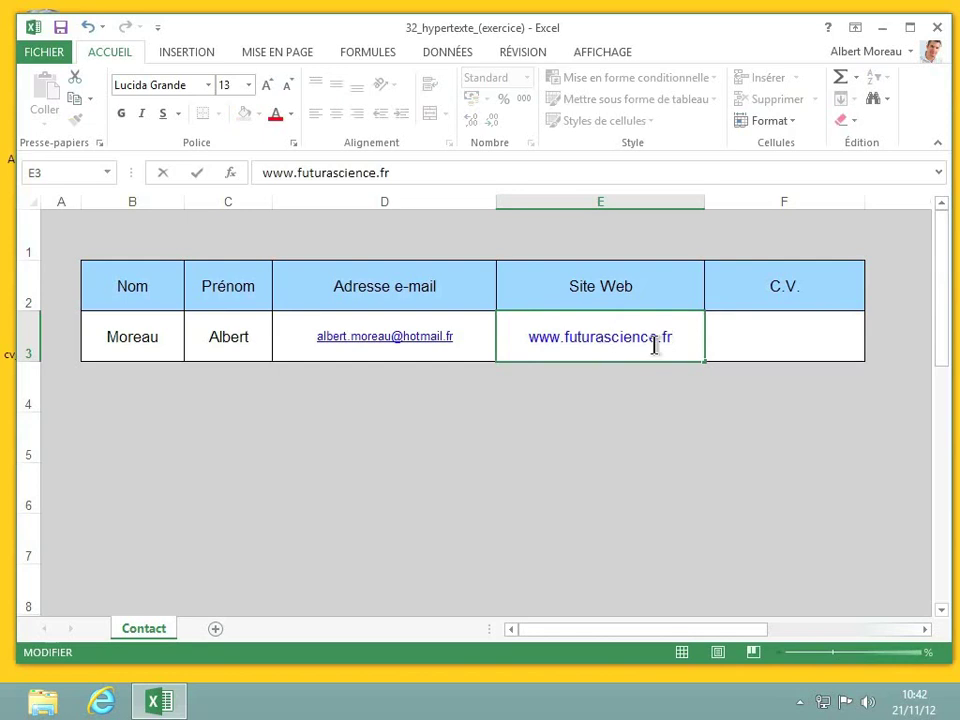
type("-")
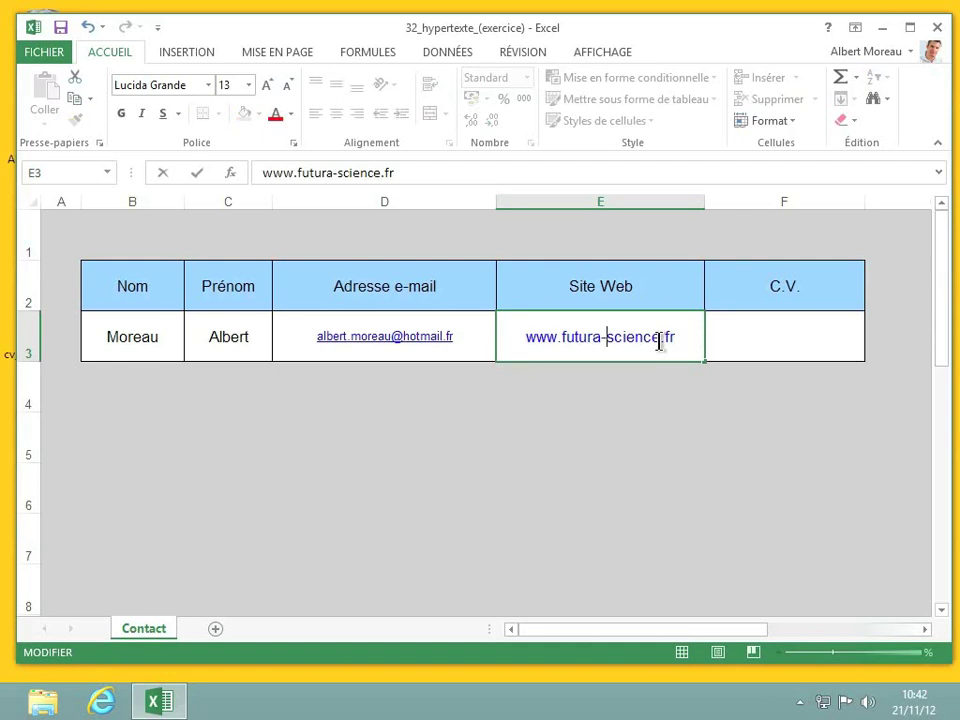
left_click(661, 342)
type("s")
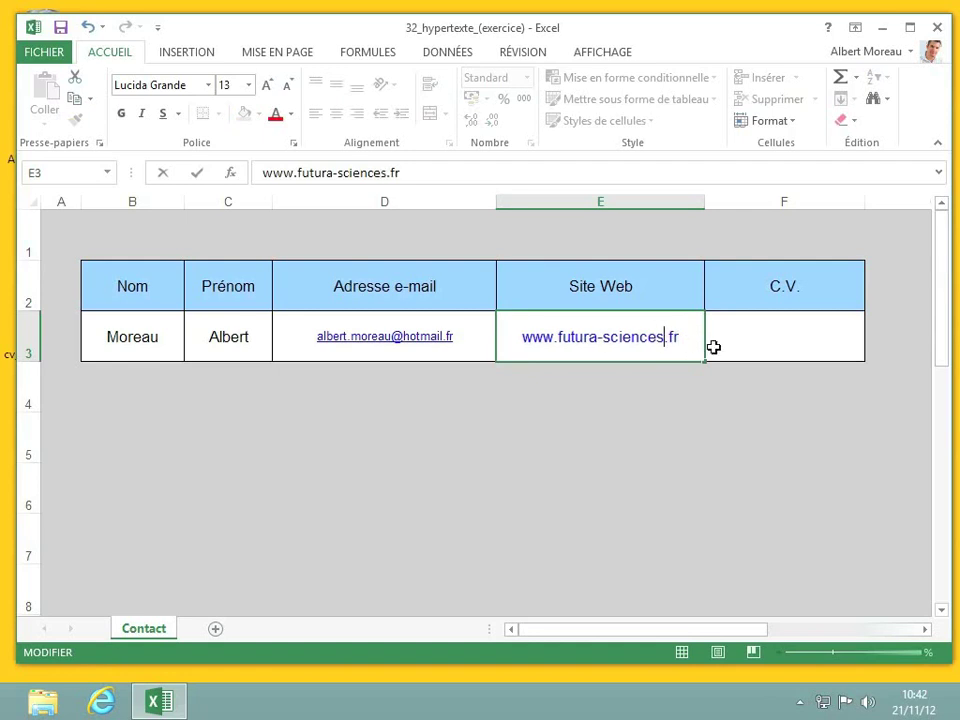
left_click(713, 347)
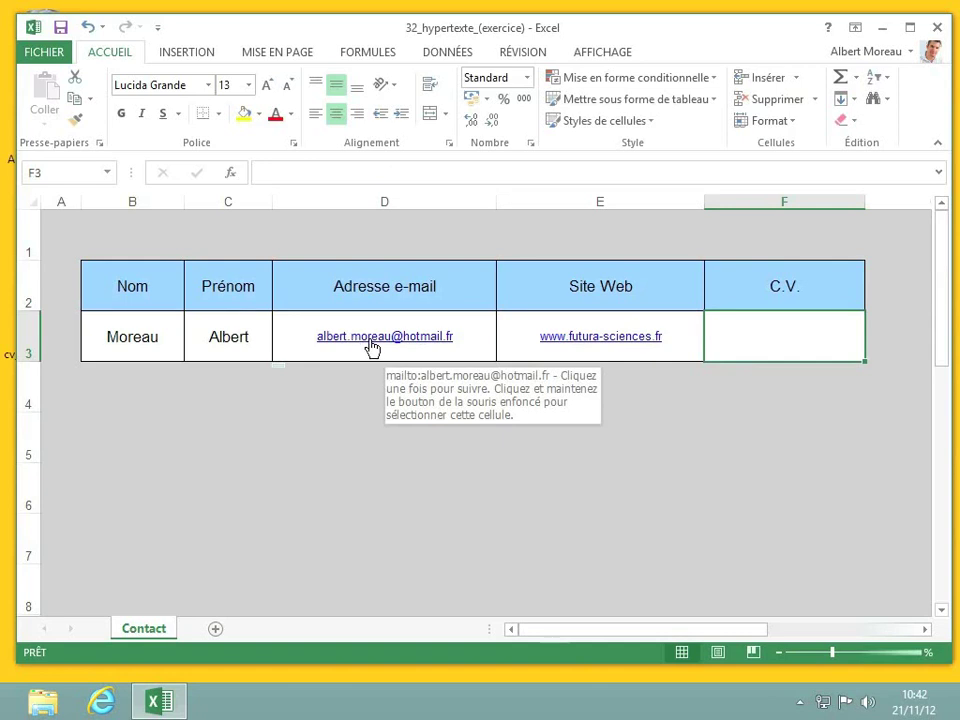
left_click(482, 344)
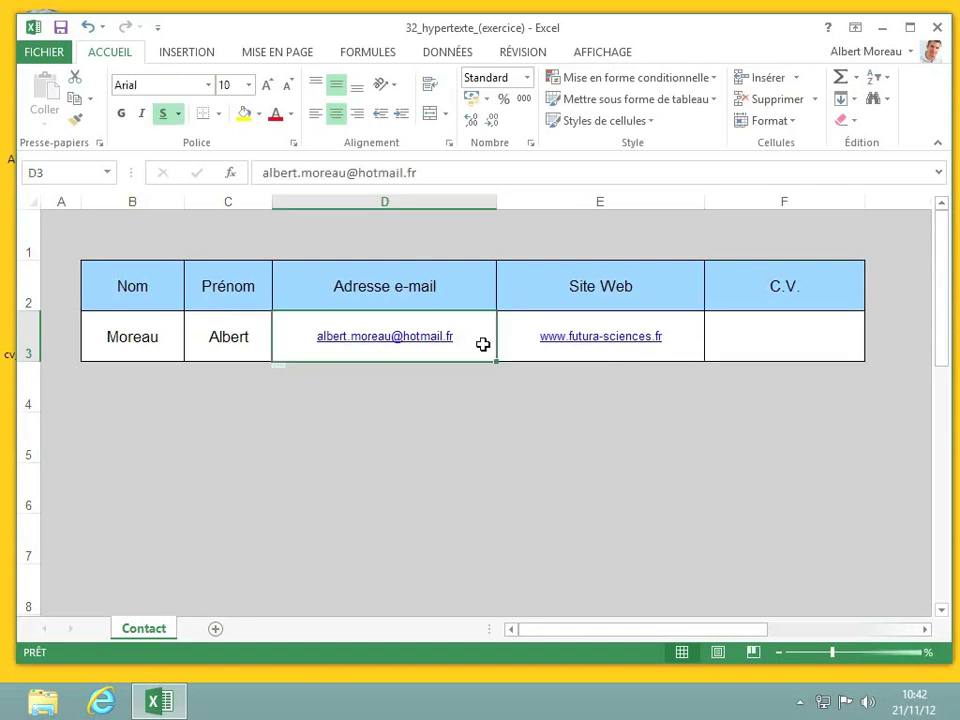
left_click(412, 338)
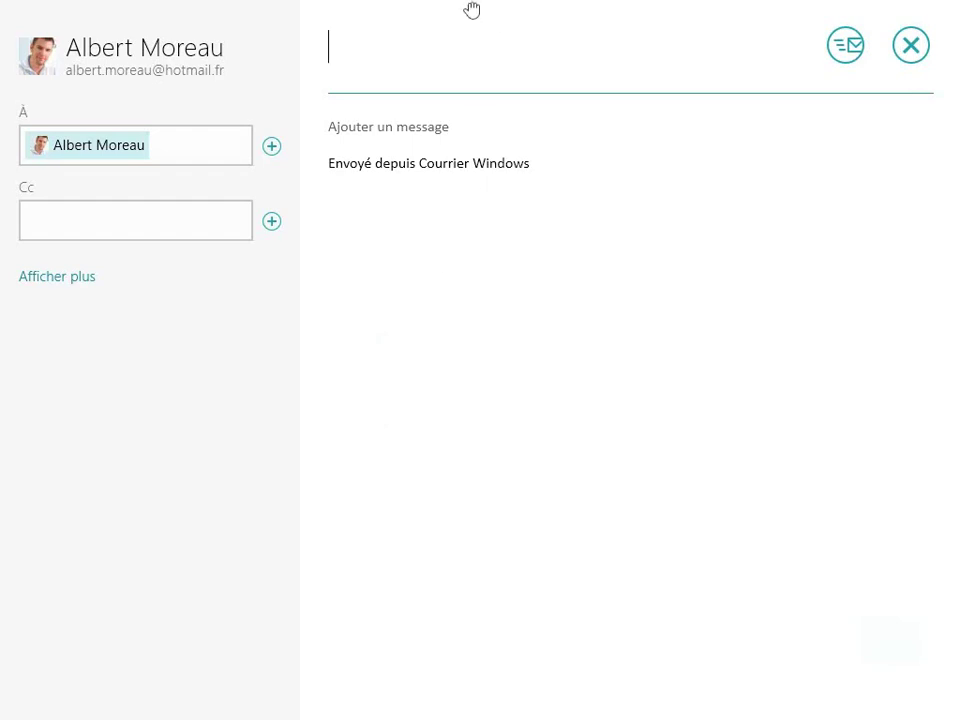
left_click_drag(471, 9, 525, 697)
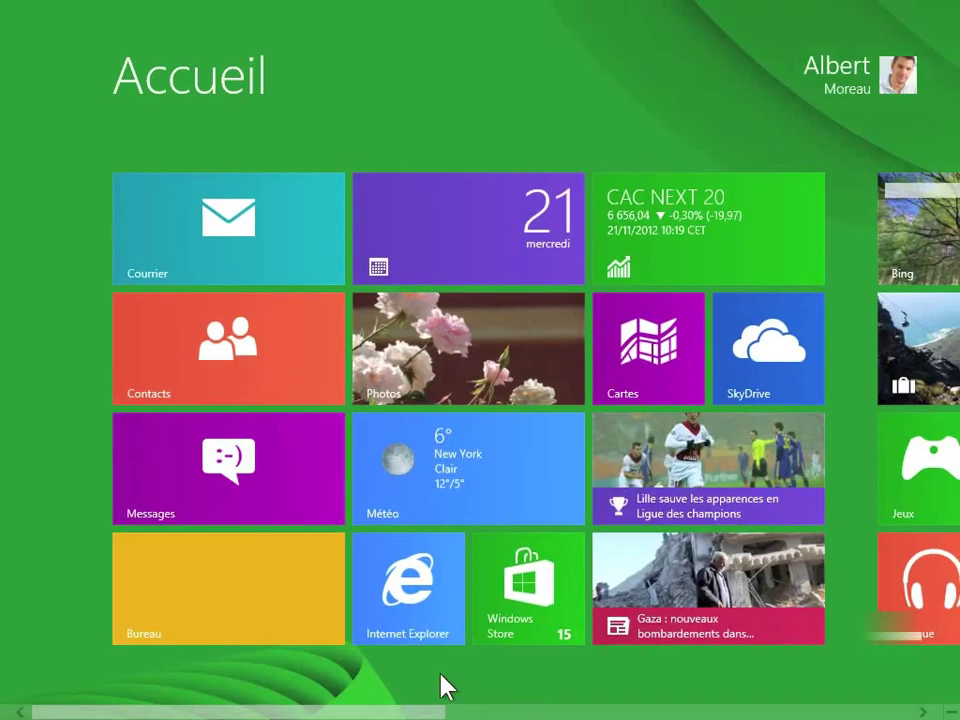
left_click(240, 614)
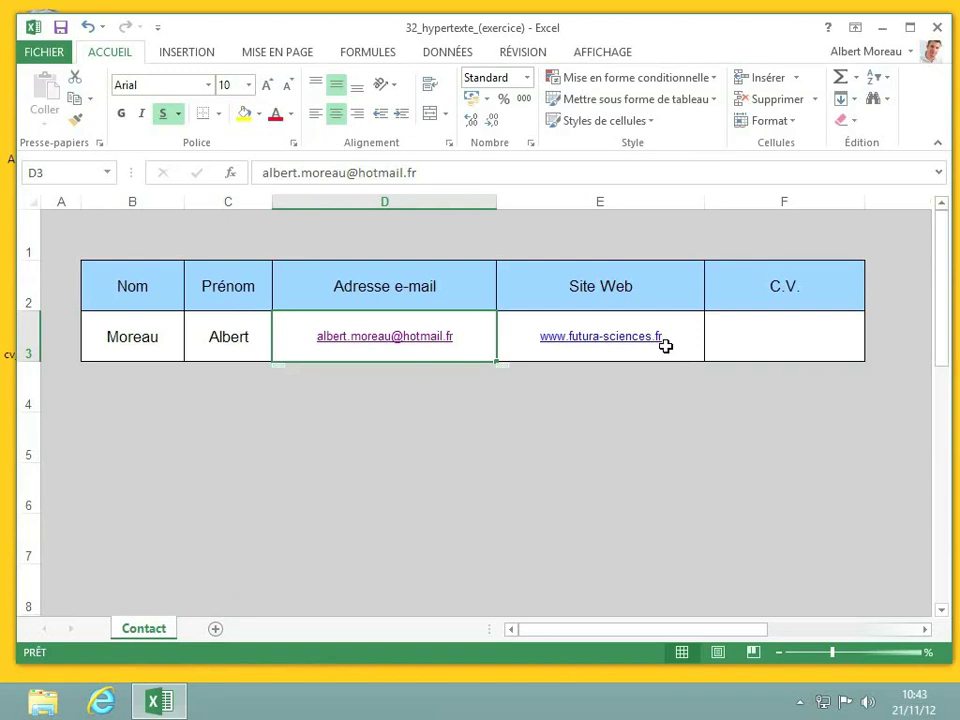
left_click(594, 345)
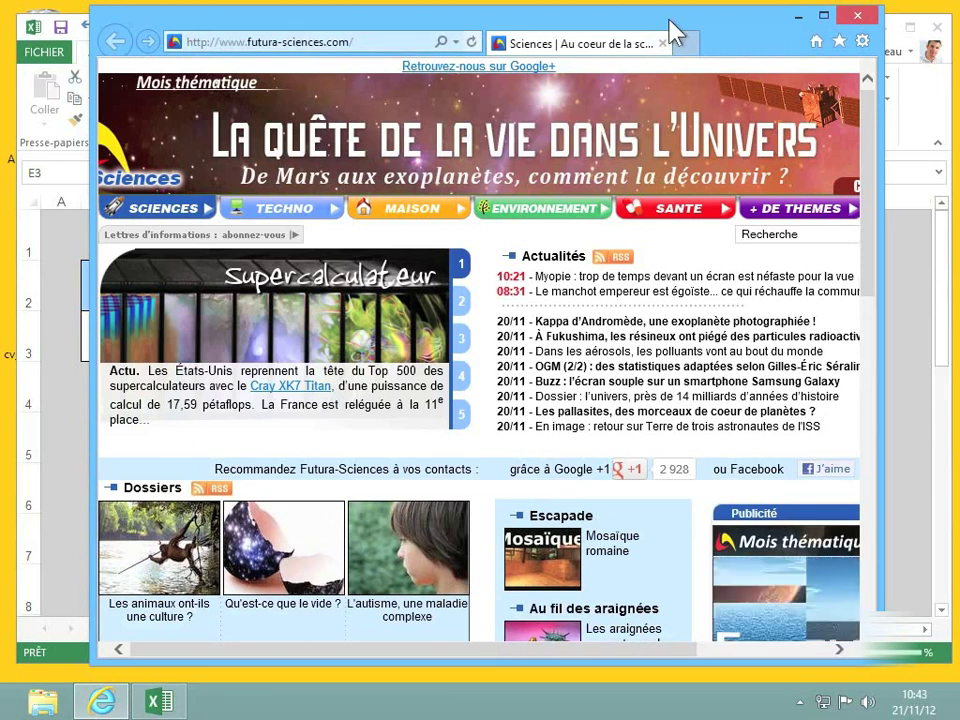
left_click(858, 17)
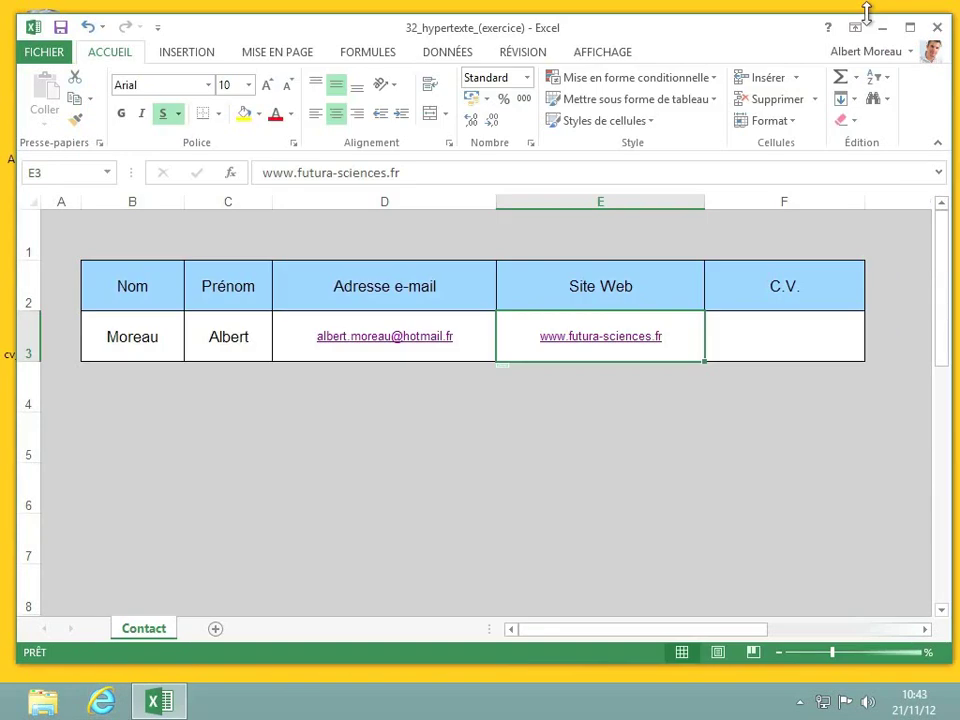
Step: With the empty C.V. cell F3 selected, bring up the Lien hypertexte dialog from INSERTION
left_click(752, 346)
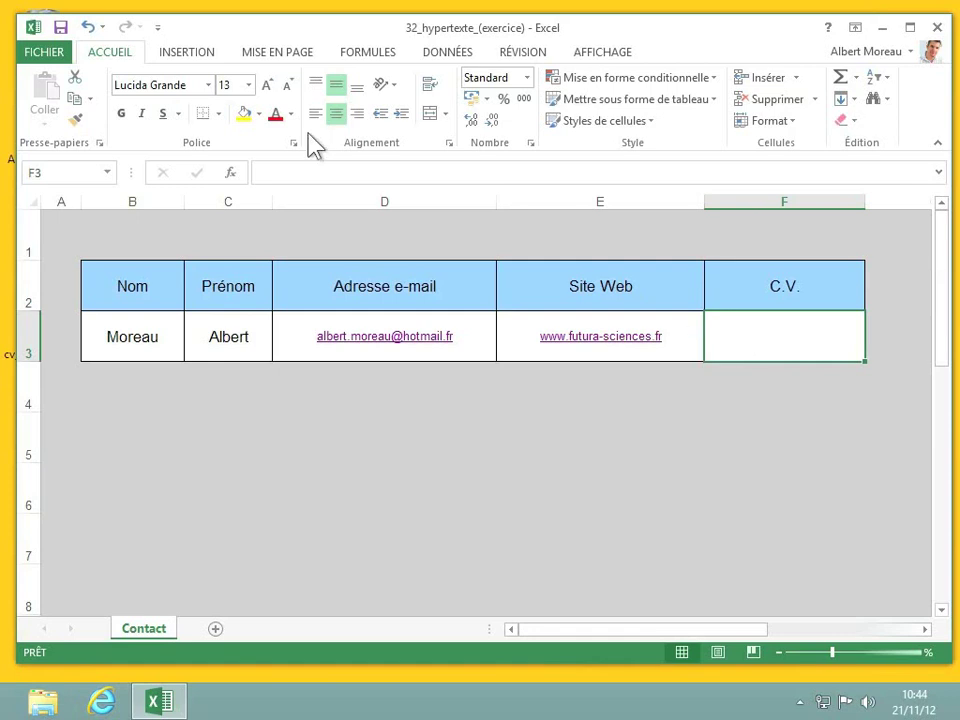
left_click(189, 58)
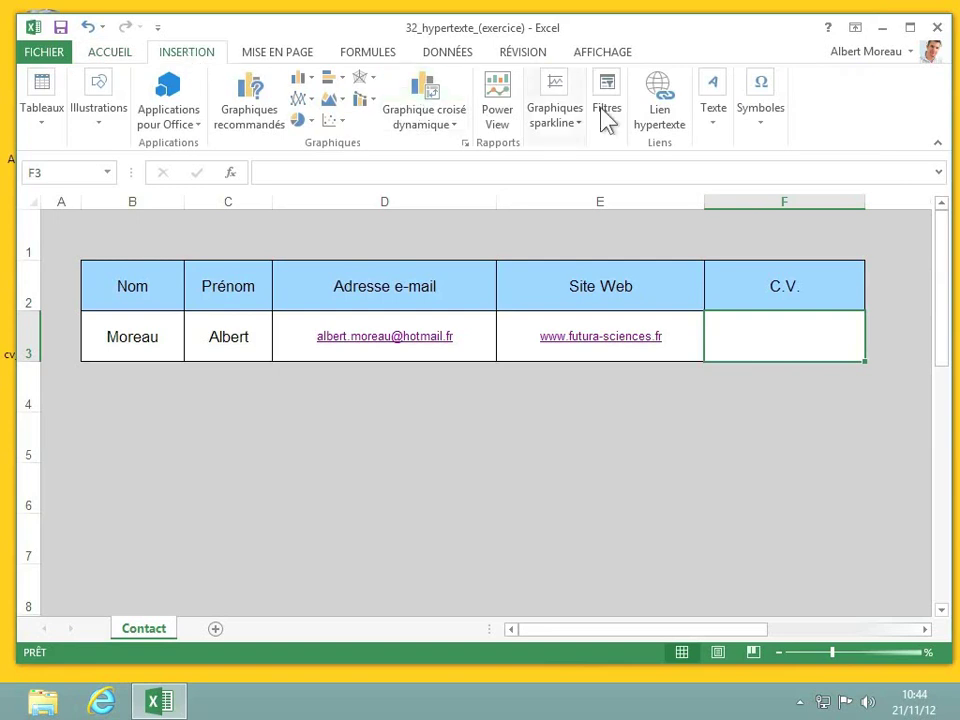
left_click(667, 125)
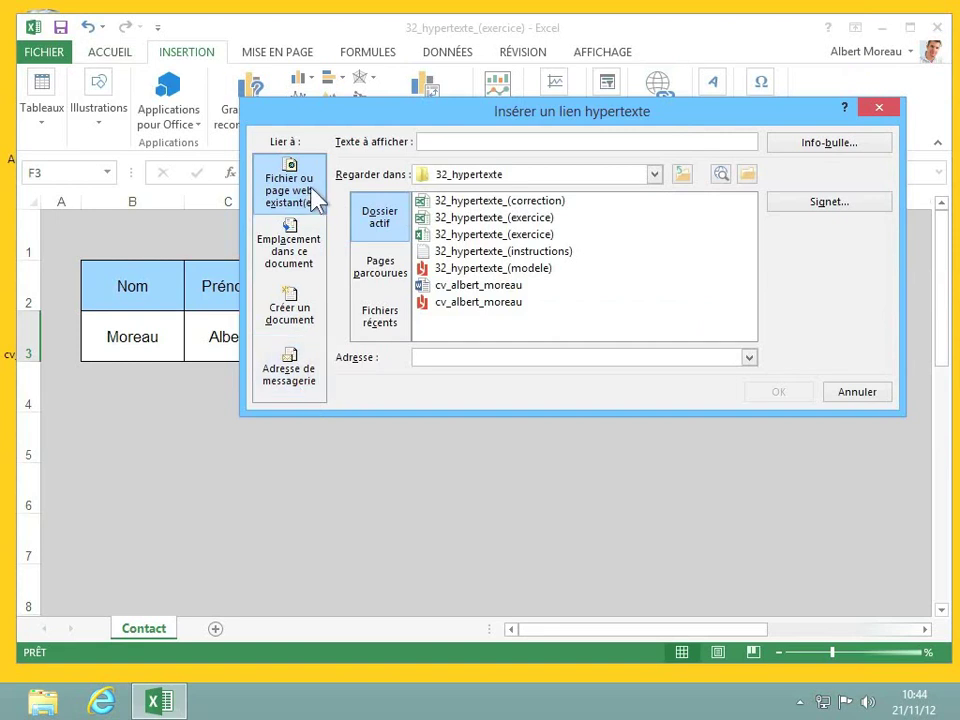
Step: Link F3 to the contact's CV PDF file in the Bureau (Desktop) folder
left_click(655, 176)
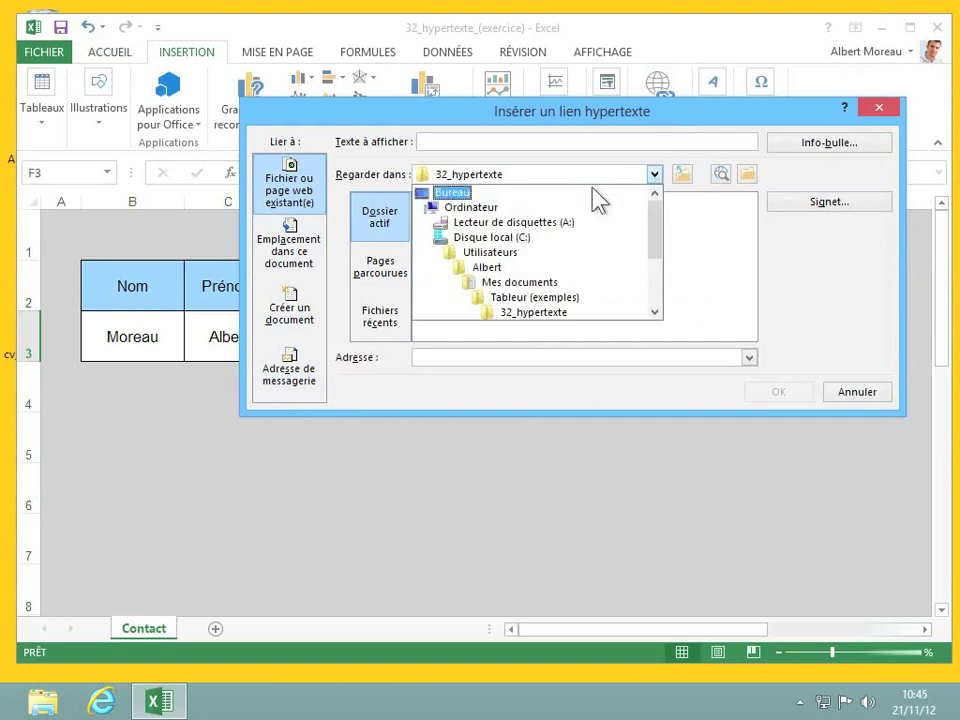
left_click(449, 193)
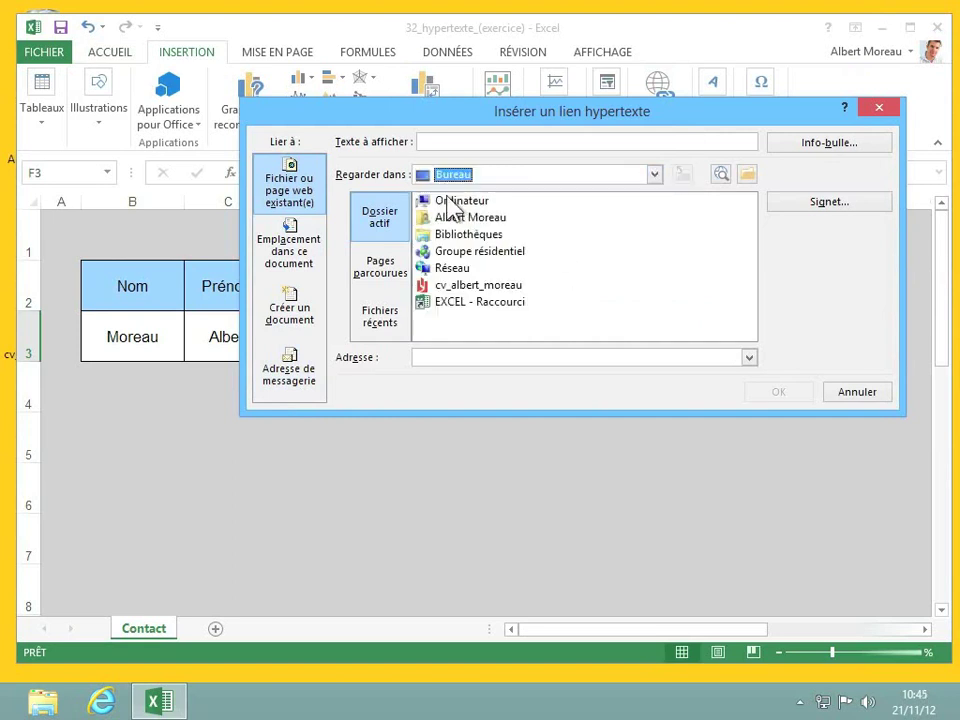
left_click(470, 288)
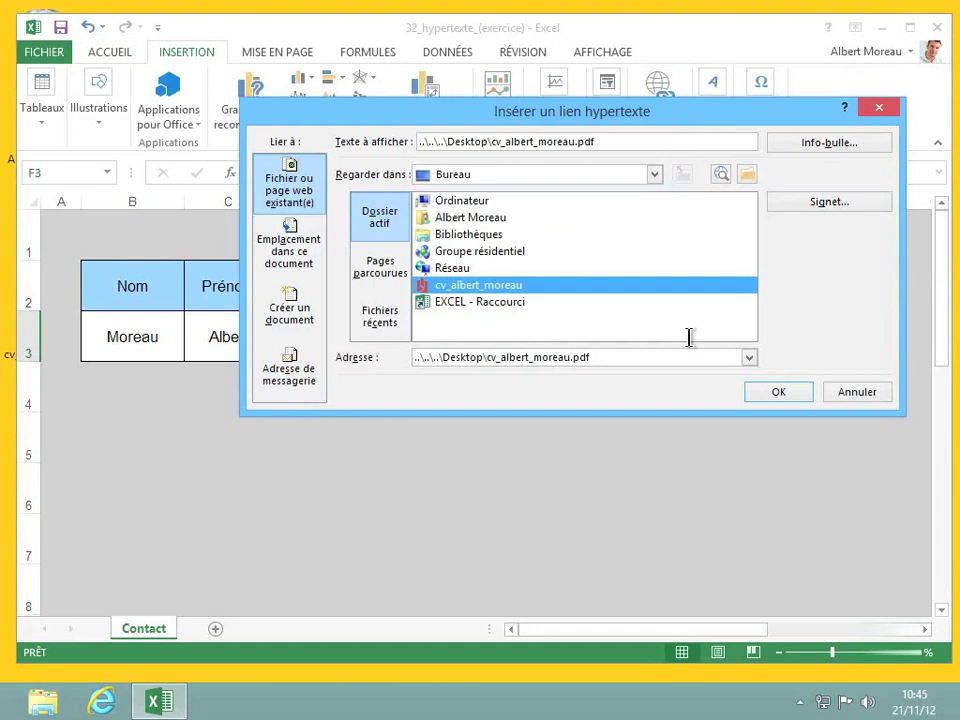
left_click(779, 392)
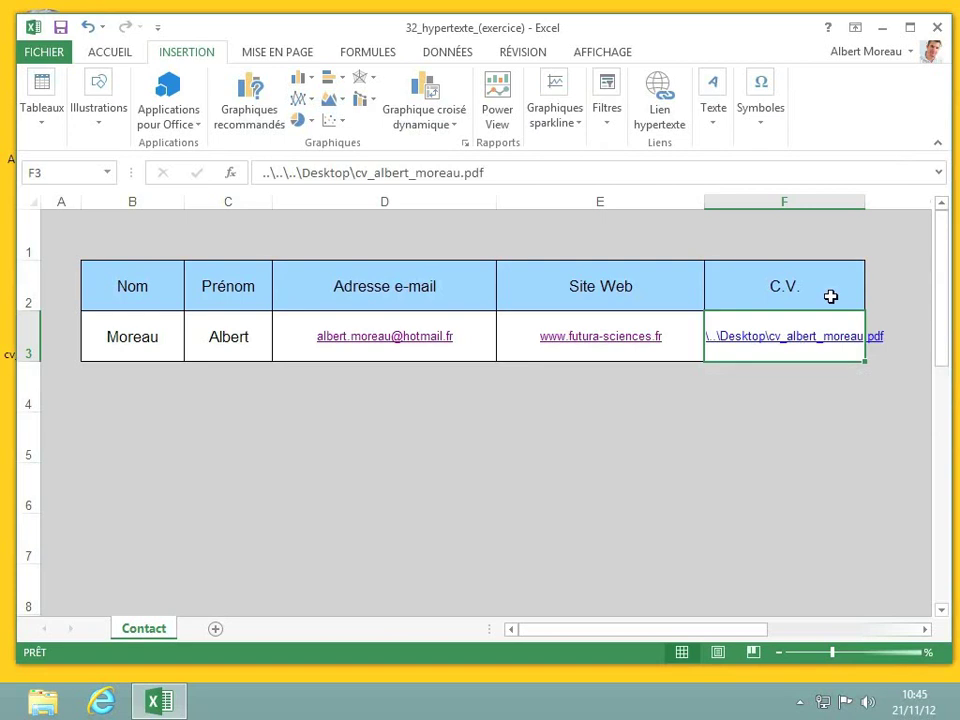
Step: Autofit column F to show the full CV path, then follow the F3 link to the CV PDF
double_click(864, 201)
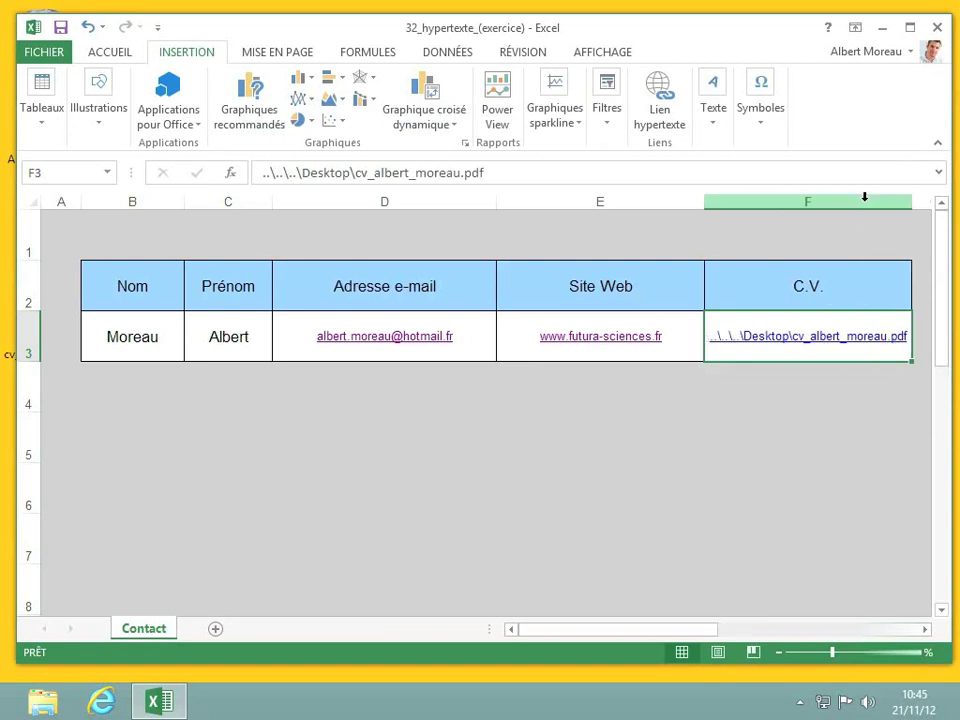
left_click(841, 341)
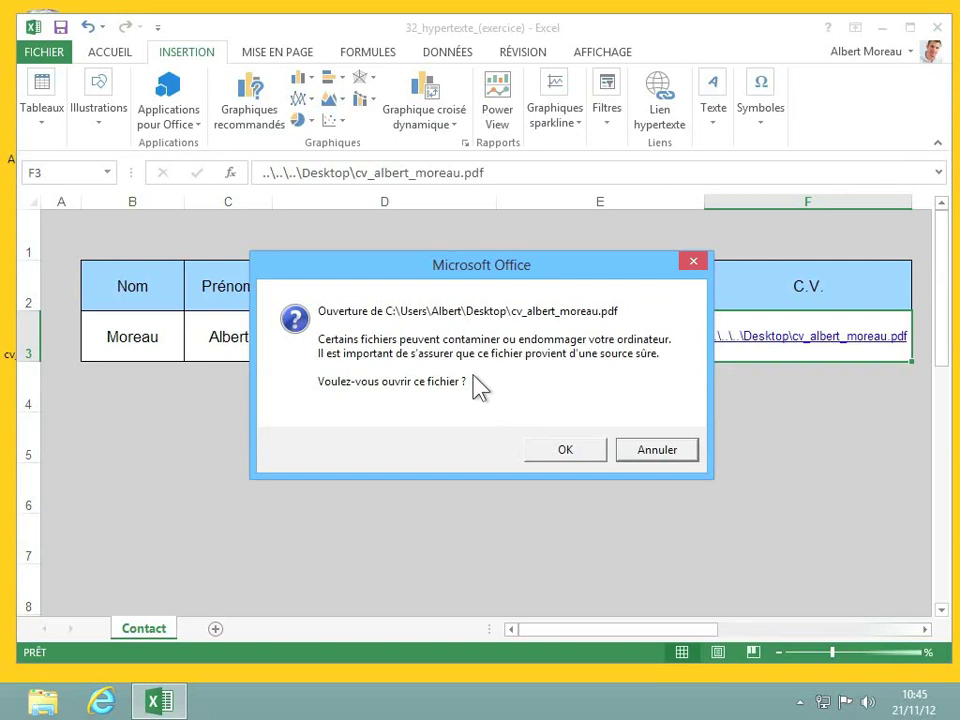
left_click(573, 450)
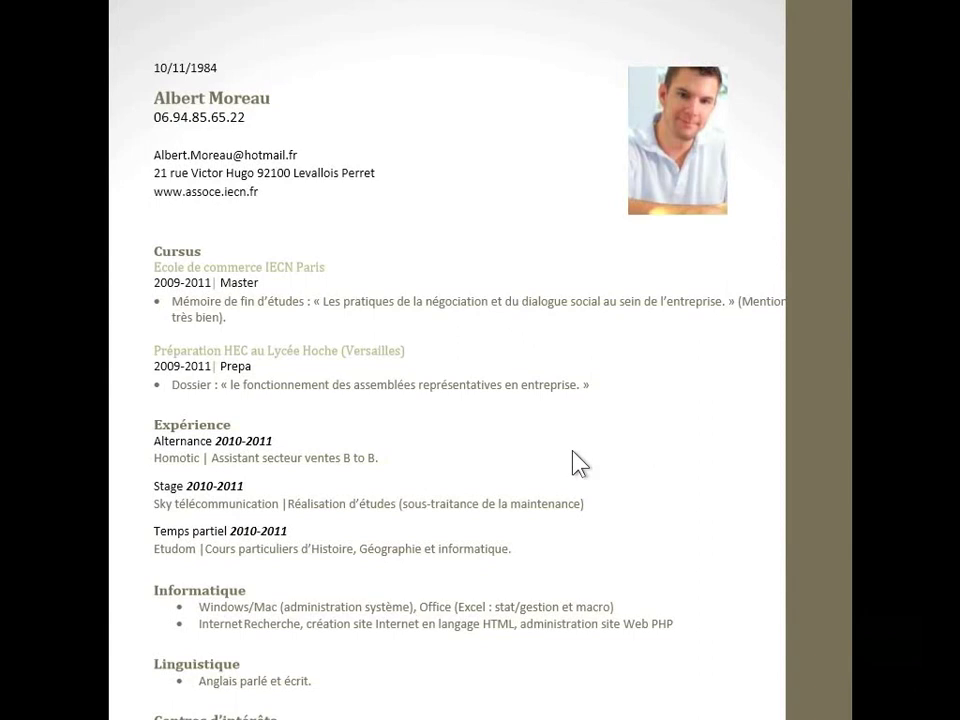
Step: Scroll the CV down to its interests section, close Reader and return to the Excel desktop
scroll(520, 370, "down", 3)
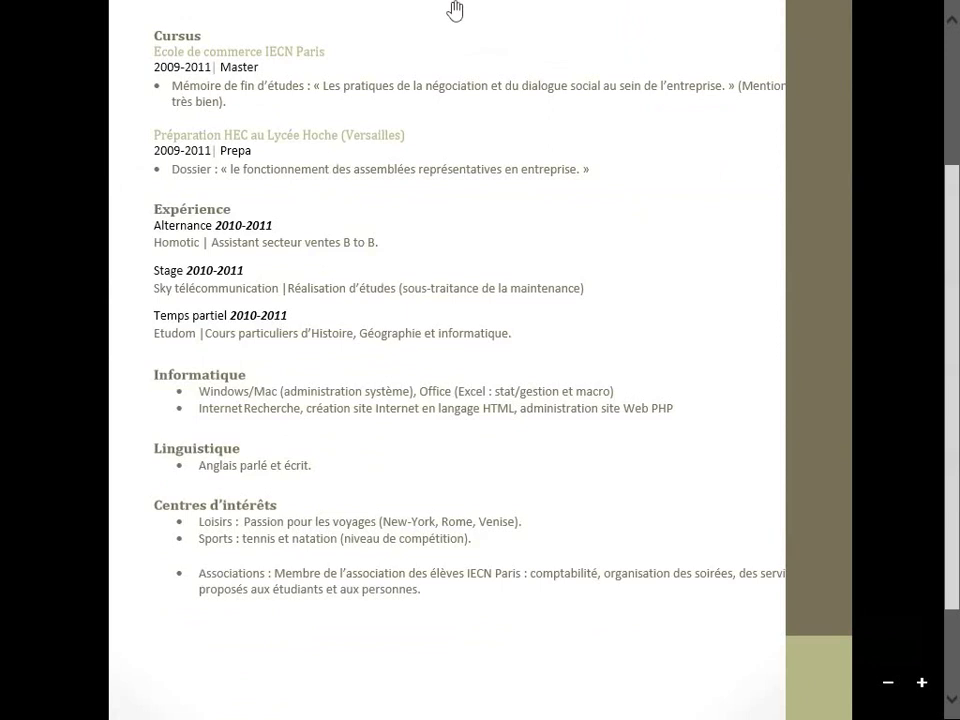
left_click_drag(455, 10, 422, 701)
left_click(245, 612)
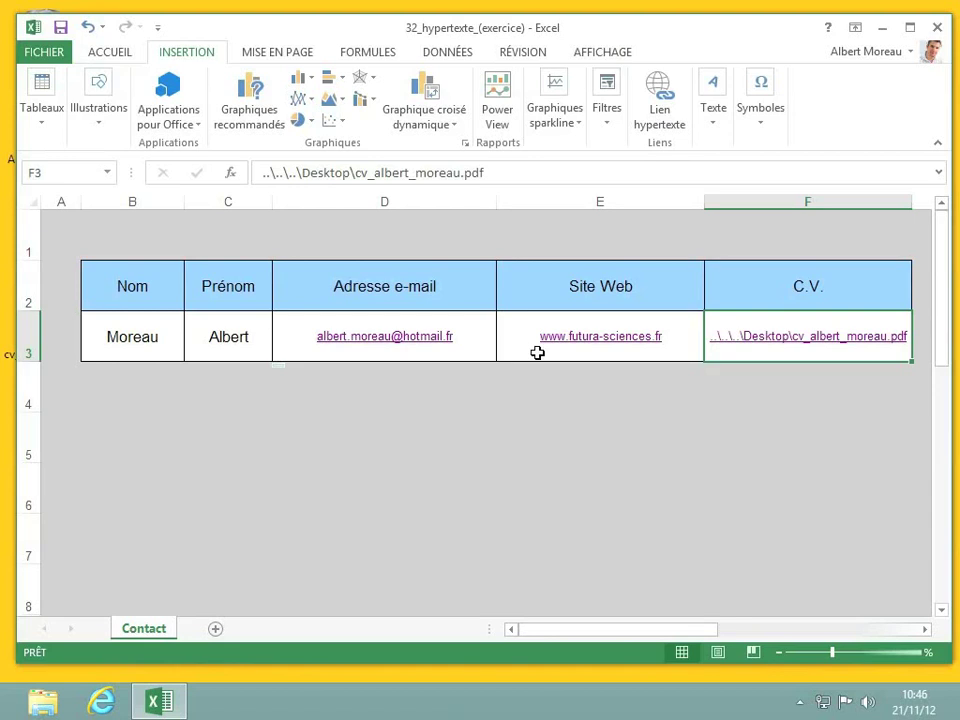
Step: Change the D3 e-mail link's display text to 'Lui envoyer un message'
left_click(488, 353)
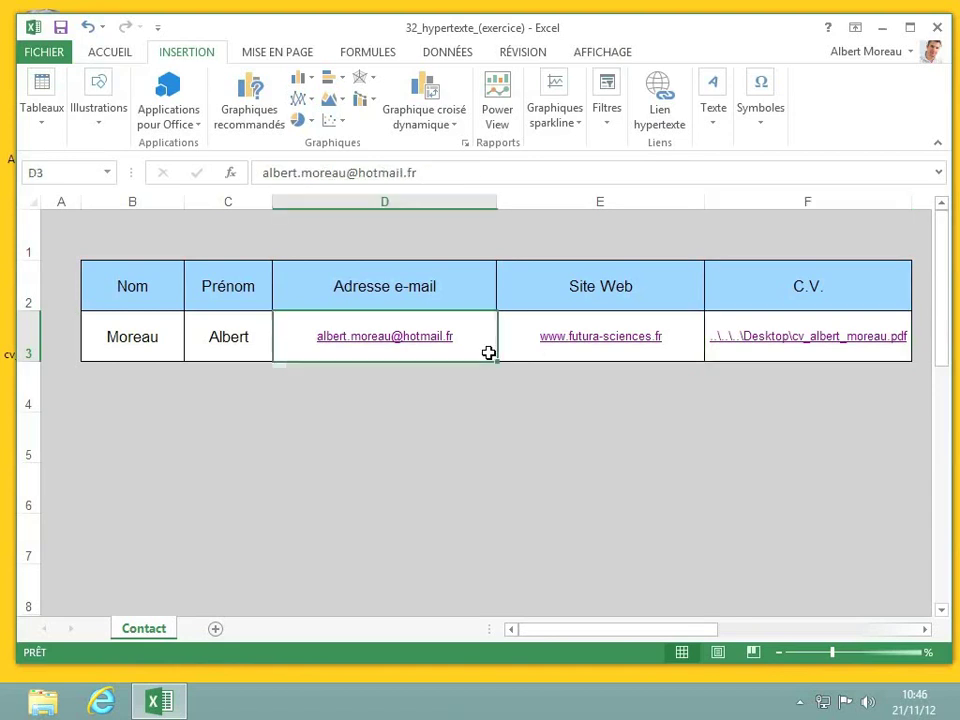
right_click(487, 357)
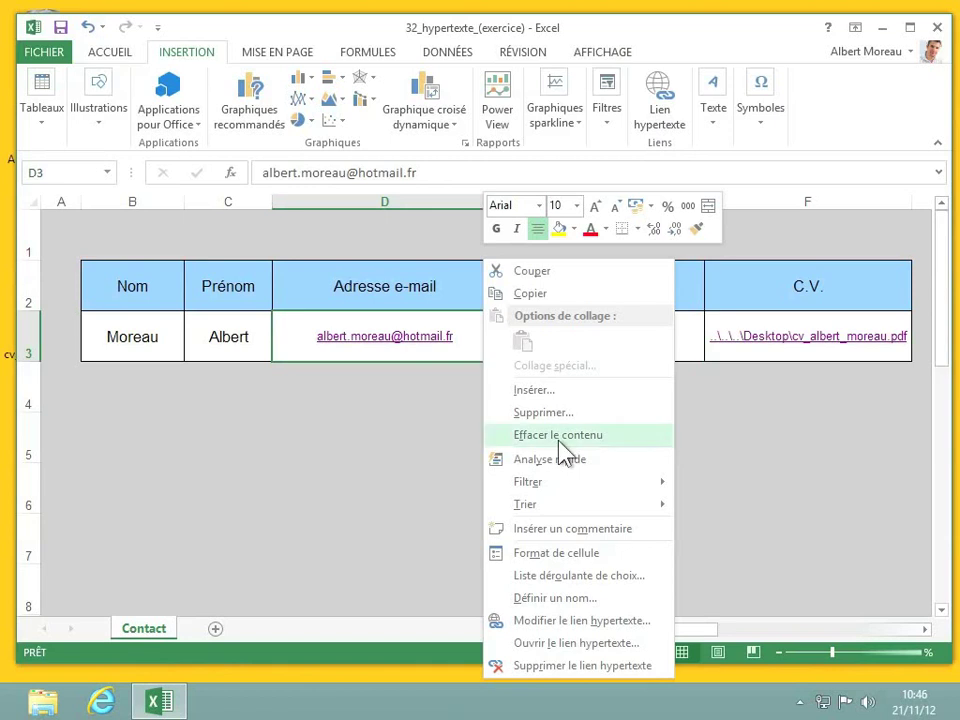
left_click(619, 621)
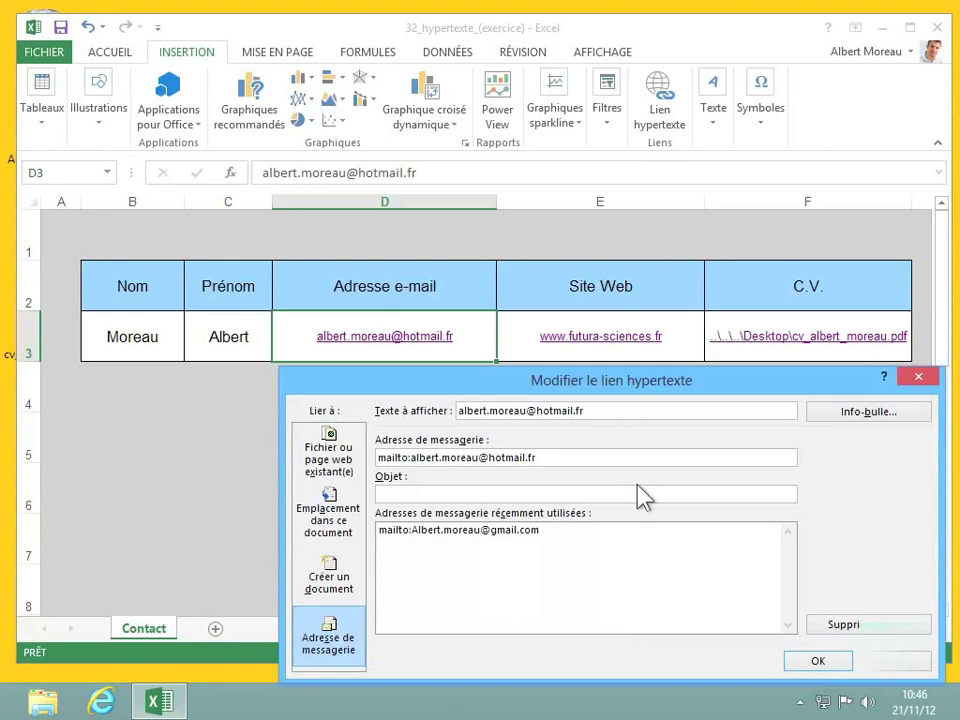
left_click_drag(618, 388, 483, 197)
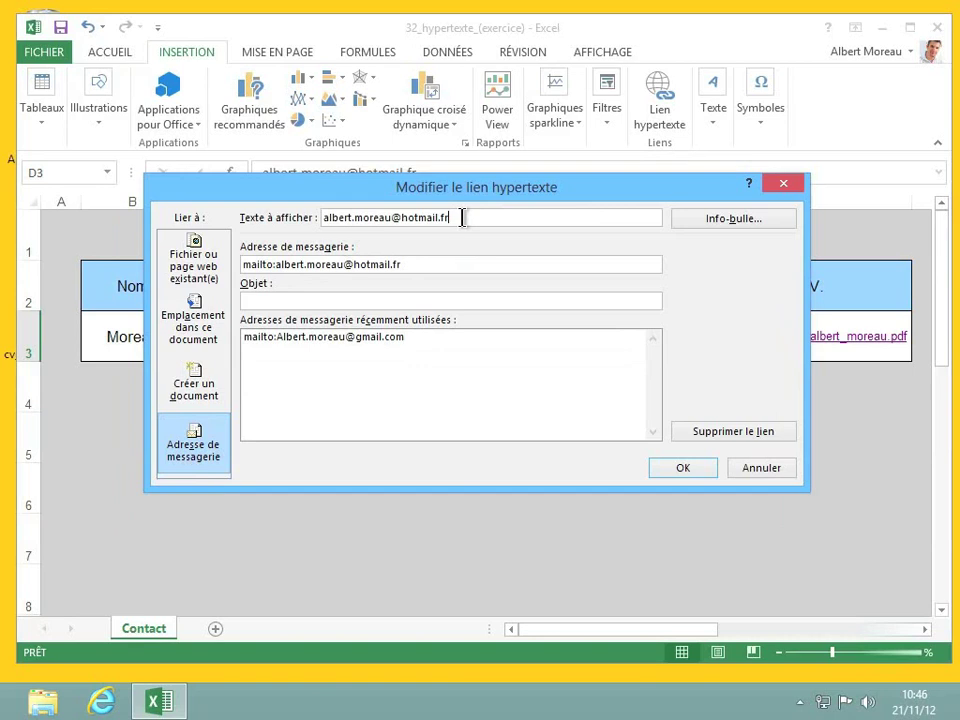
left_click_drag(461, 216, 283, 232)
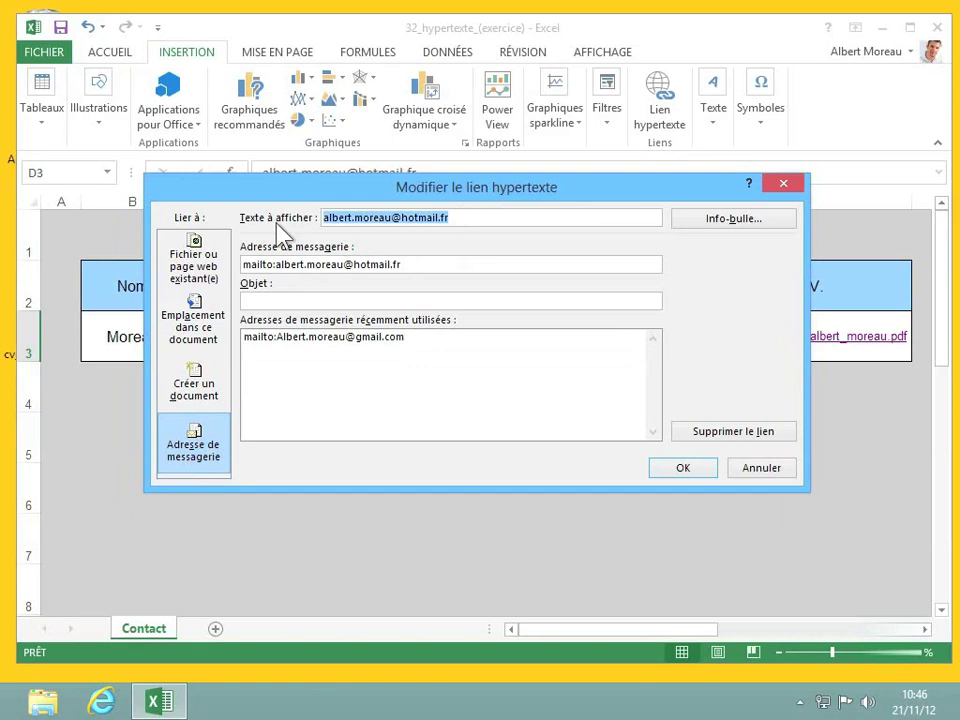
type("Lui env")
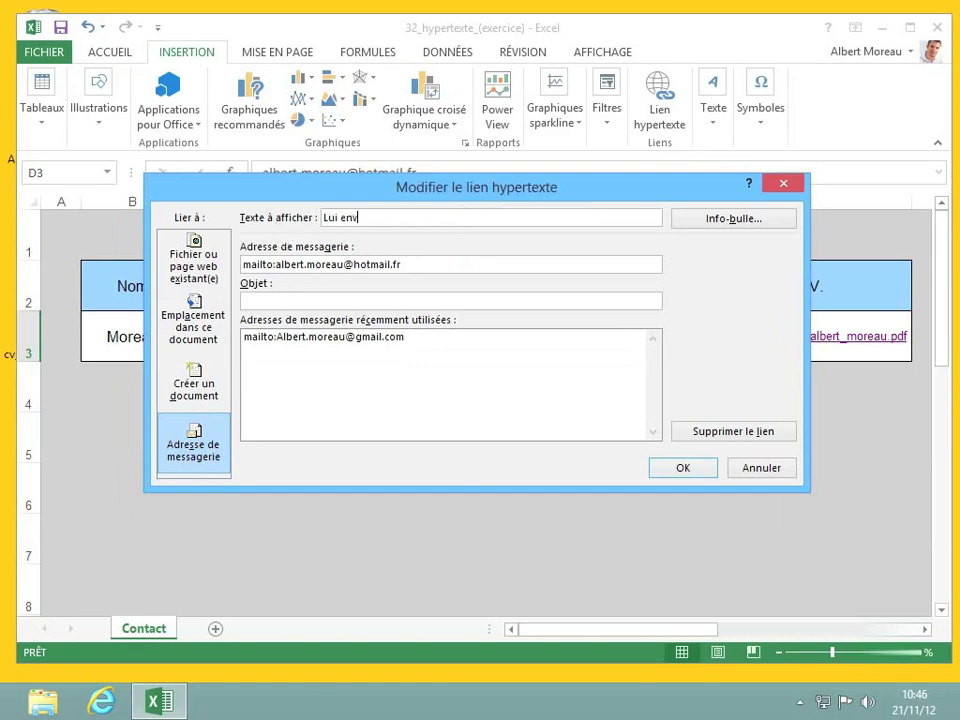
type("oyer un message")
left_click(689, 473)
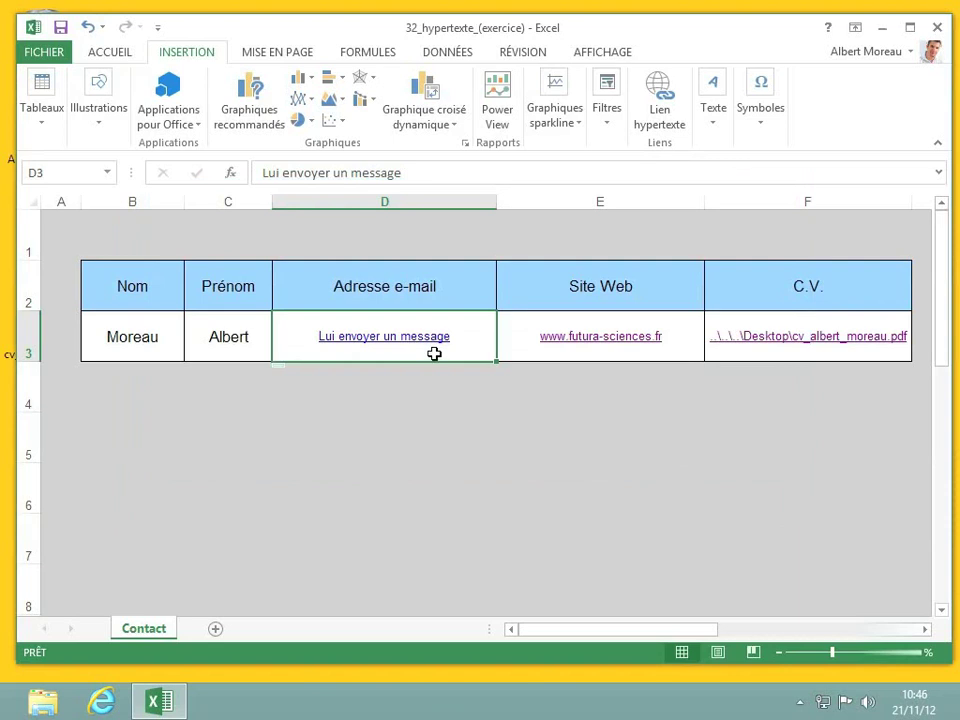
mouse_move(415, 345)
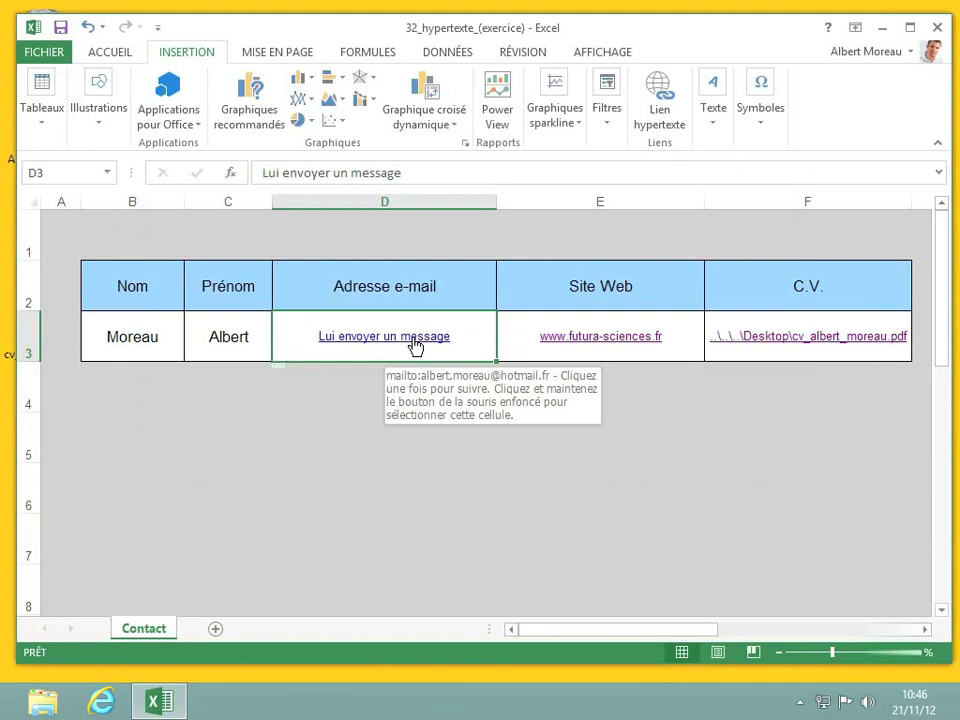
left_click(678, 352)
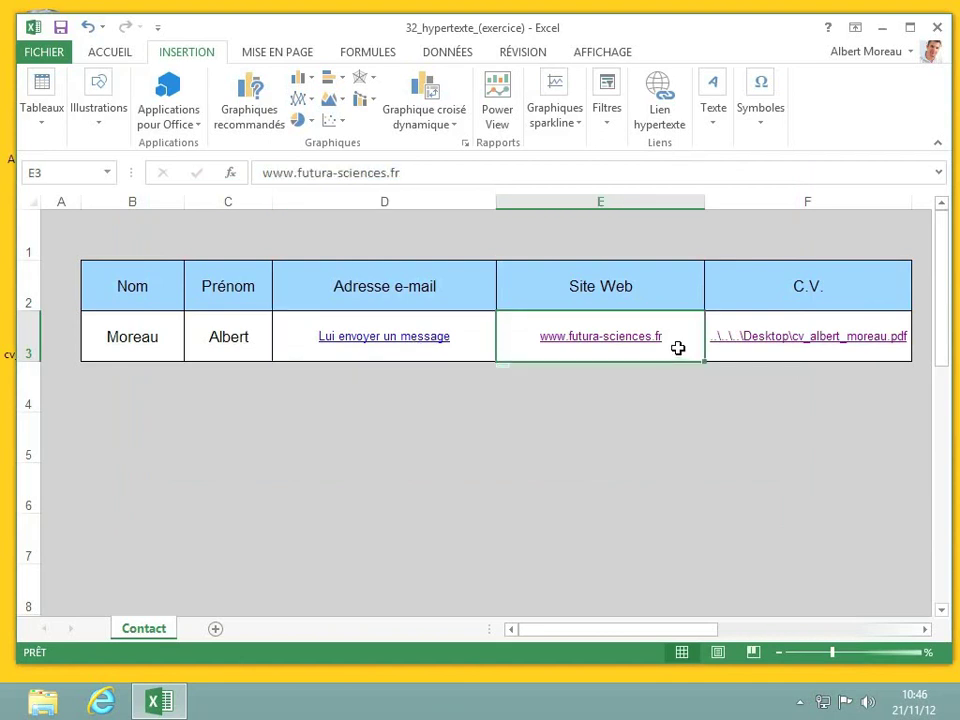
Step: Replace the E3 website link's display text with 'Cliquez ici'
right_click(679, 352)
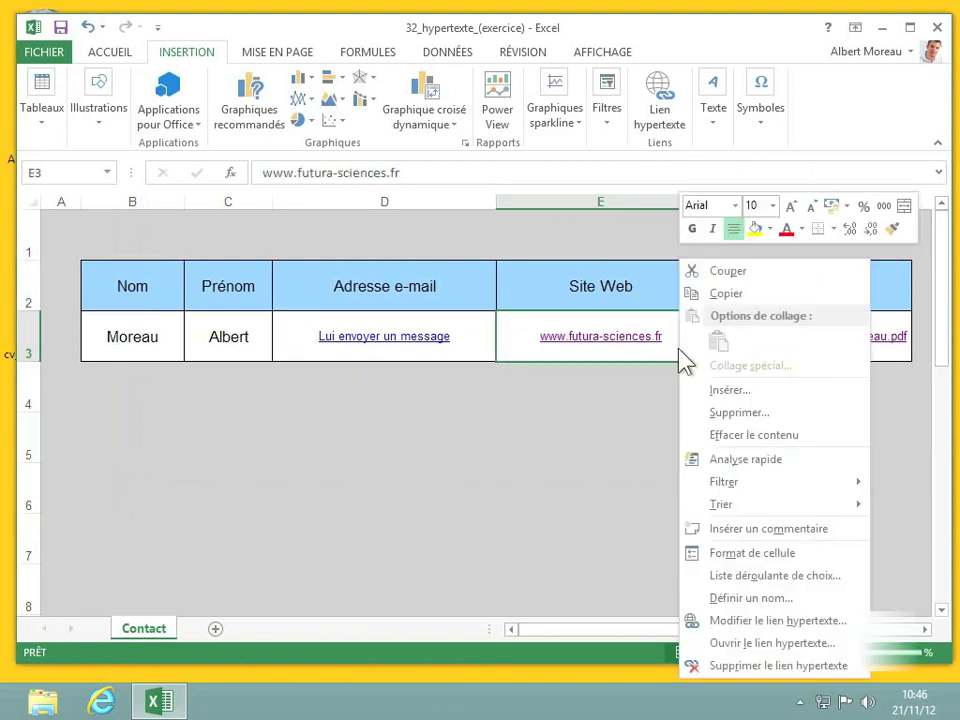
left_click(740, 621)
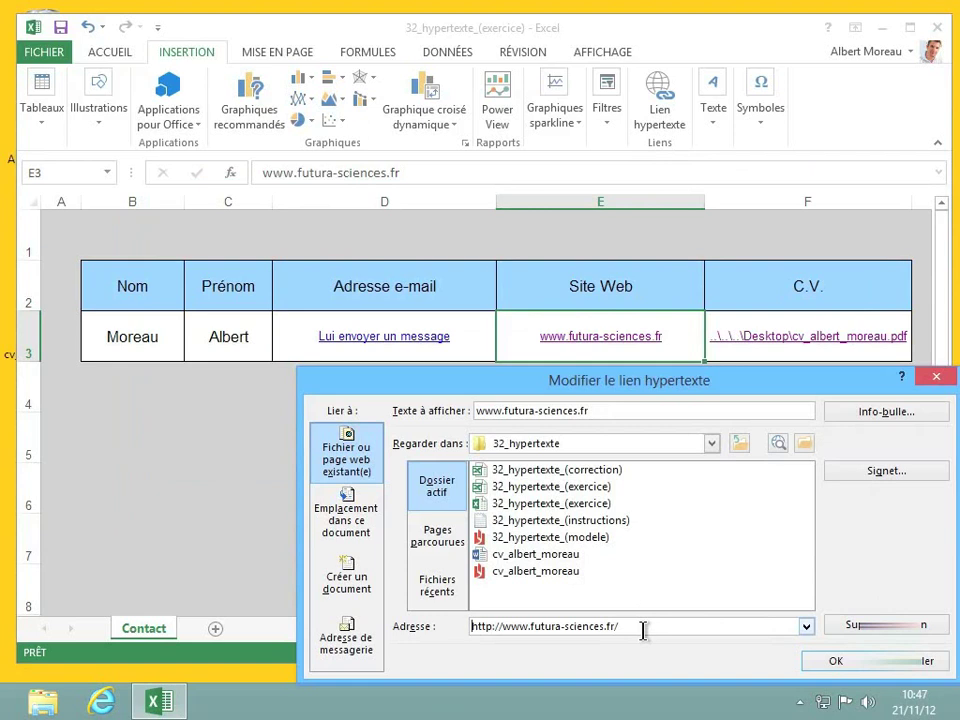
left_click_drag(615, 412, 455, 420)
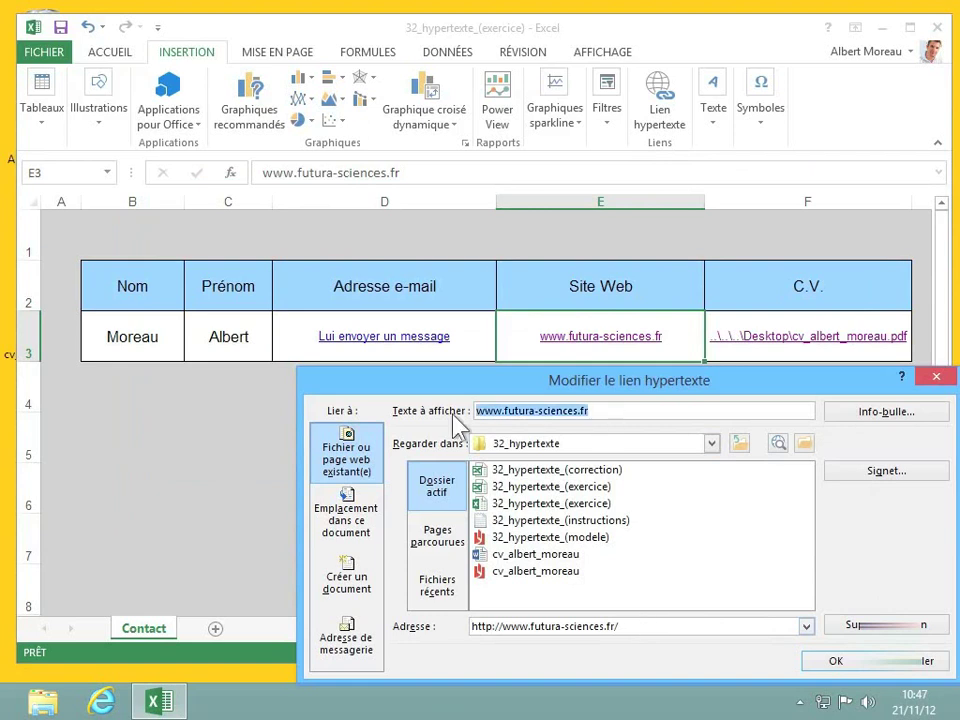
key("BackSpace")
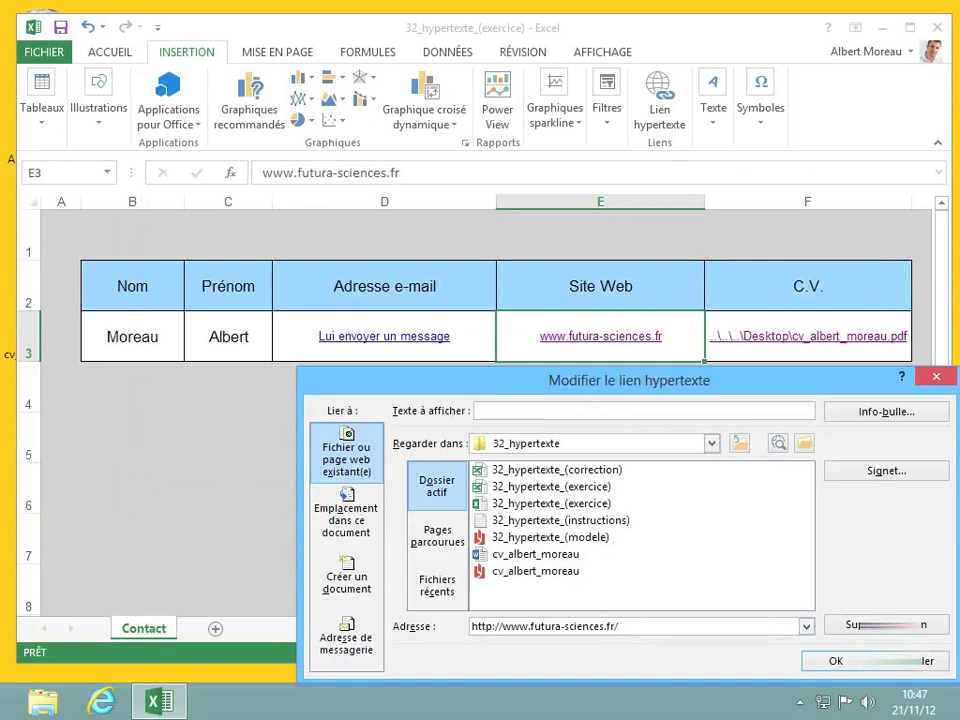
type("Cliquez ici")
left_click(814, 665)
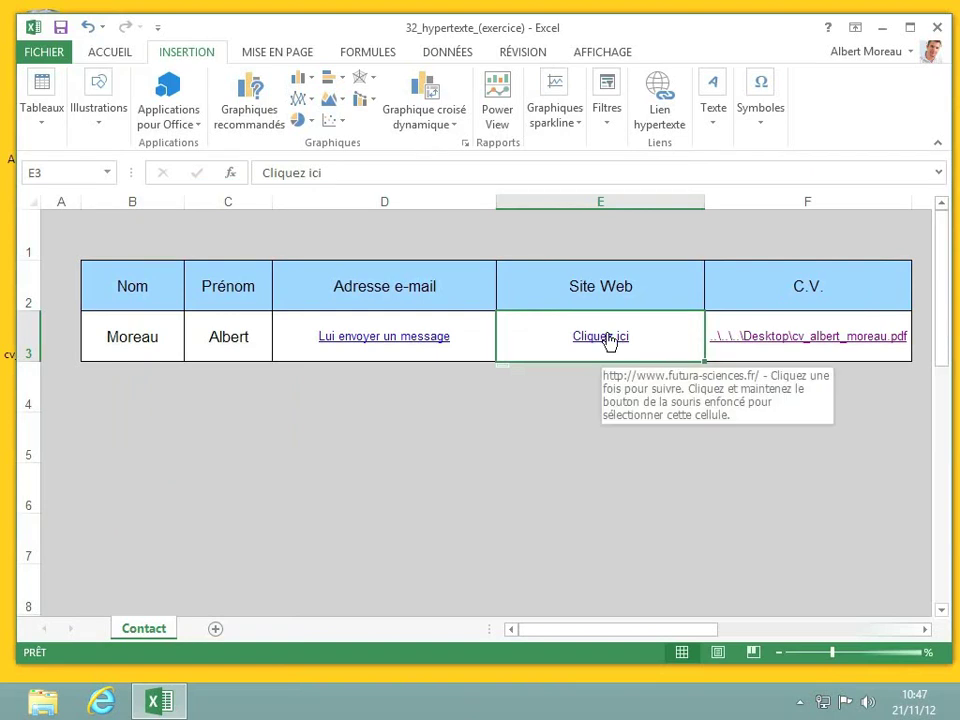
left_click(748, 354)
Step: Replace the F3 CV link's display text with 'Lien ici'
right_click(748, 354)
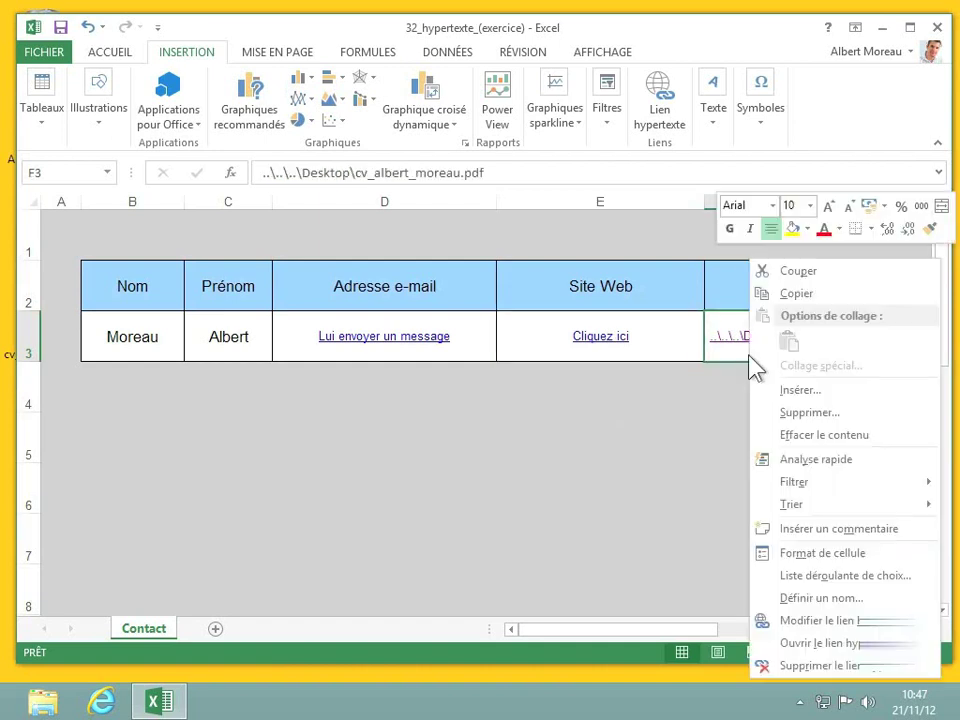
left_click(790, 621)
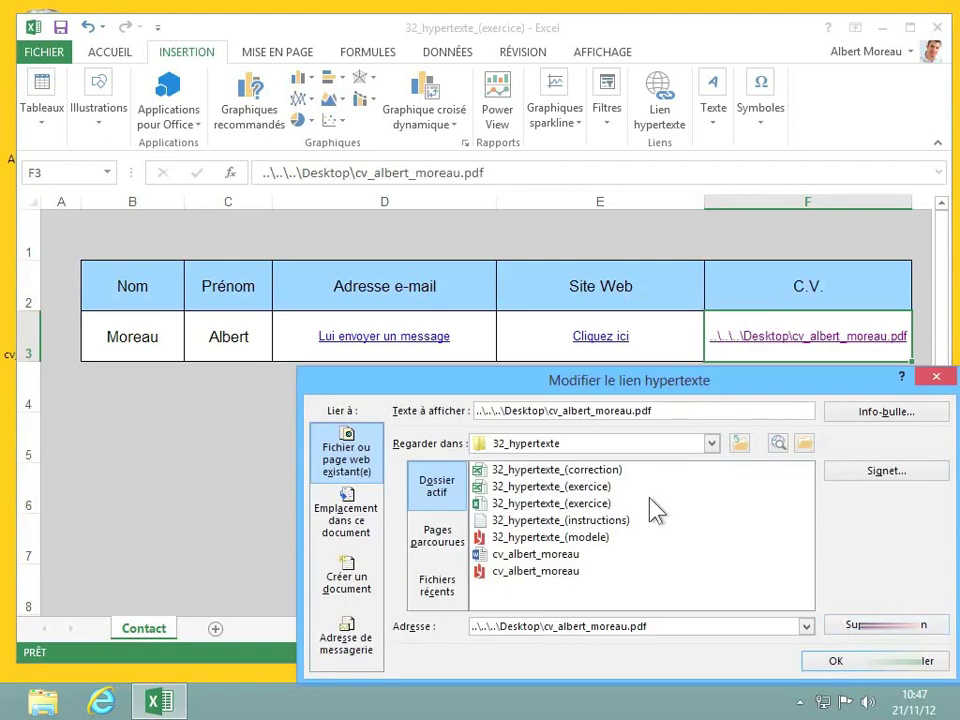
left_click_drag(671, 410, 416, 425)
type("L")
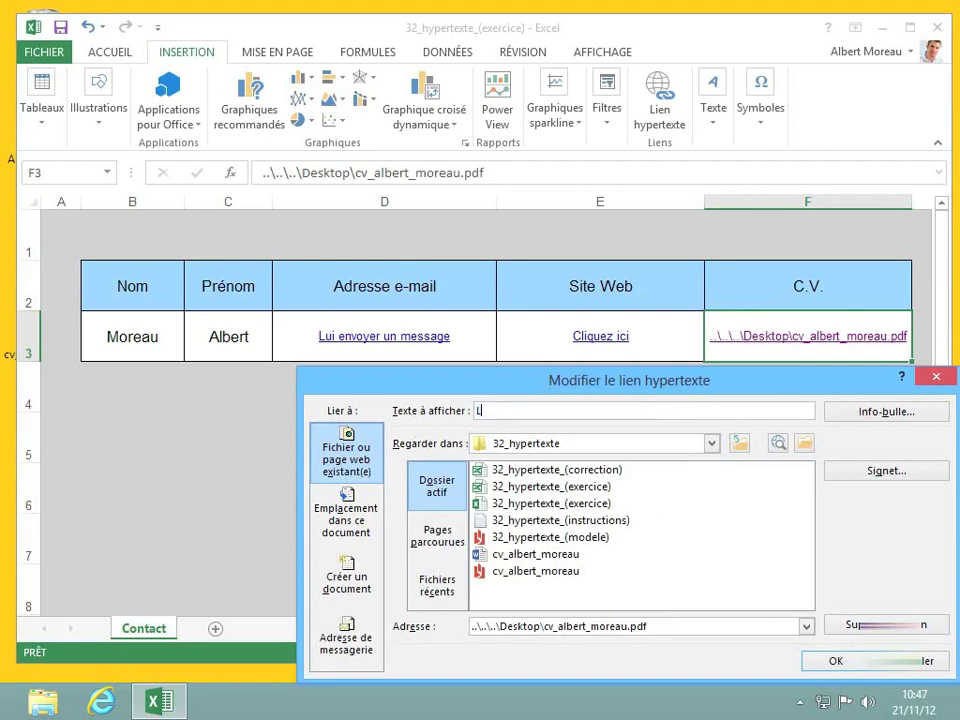
type("ien ici")
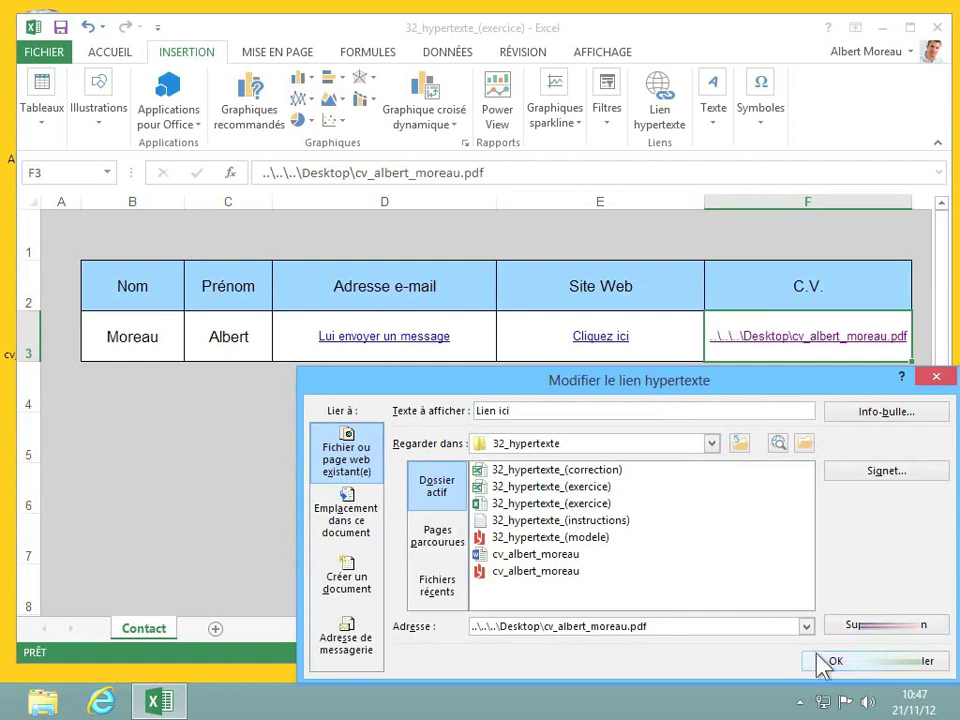
left_click(826, 661)
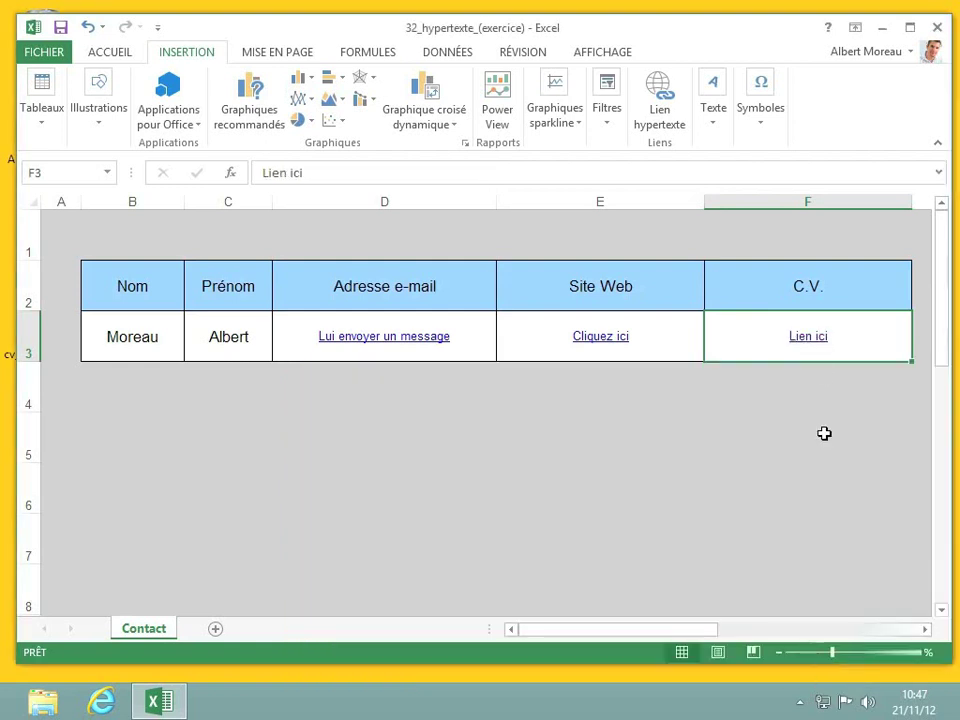
mouse_move(810, 348)
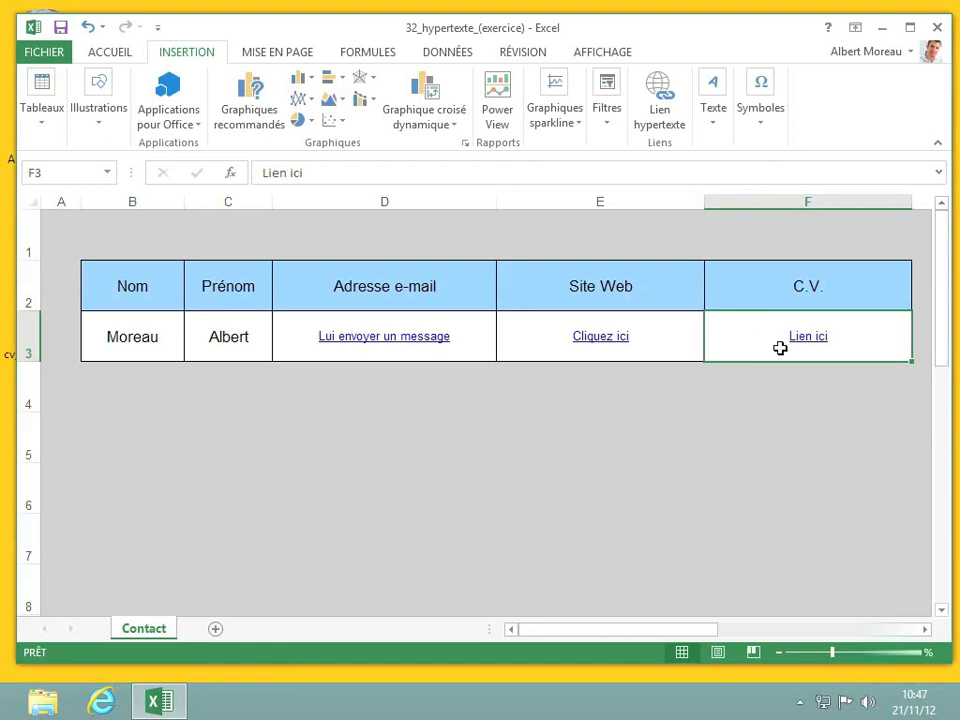